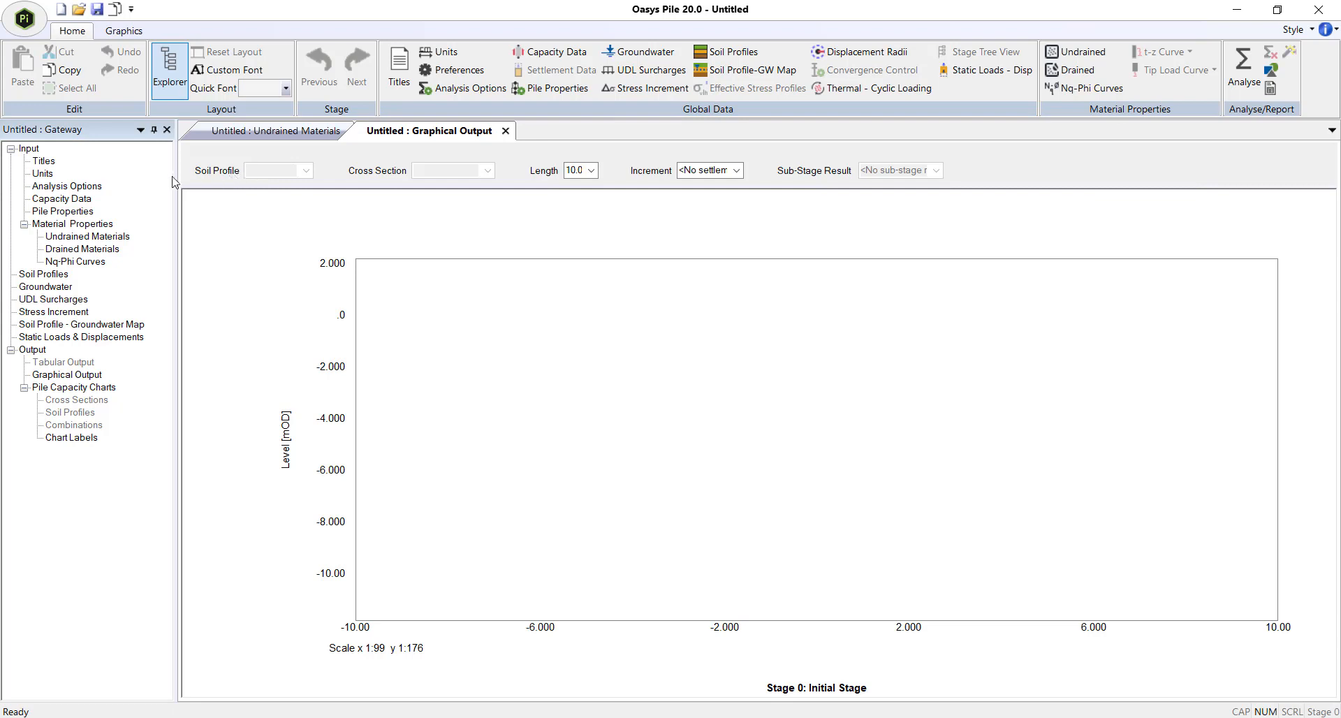
# Step: Open the Units settings, widen the properties so the names are readable, and review the available displacement units
pyautogui.click(88, 176)
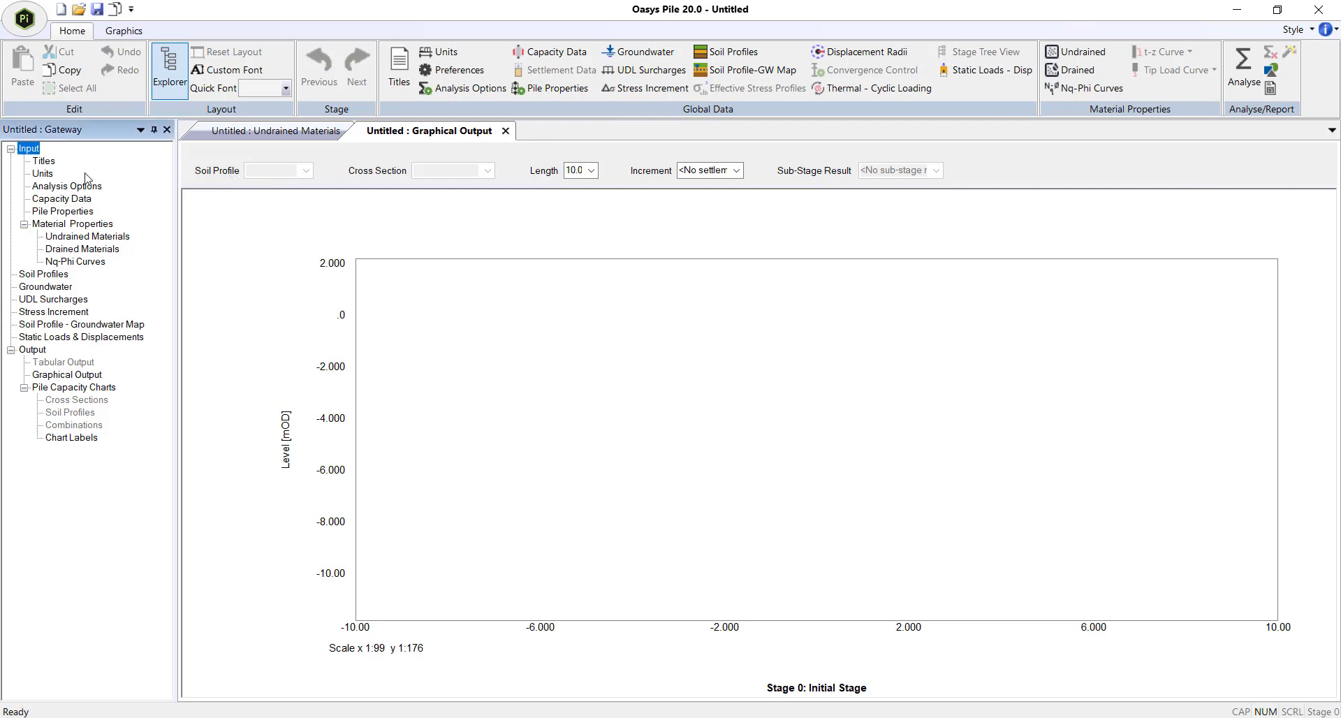
pyautogui.click(43, 174)
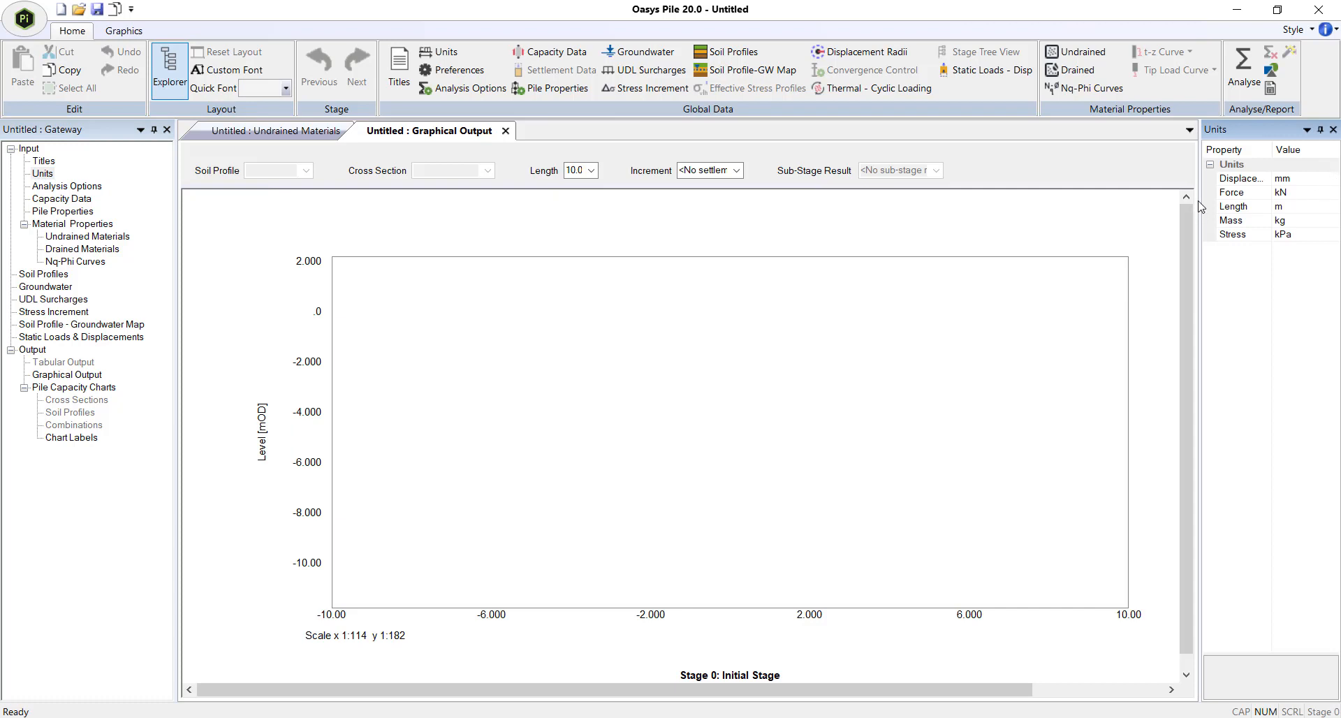
pyautogui.moveTo(1202, 202); pyautogui.dragTo(1118, 202)
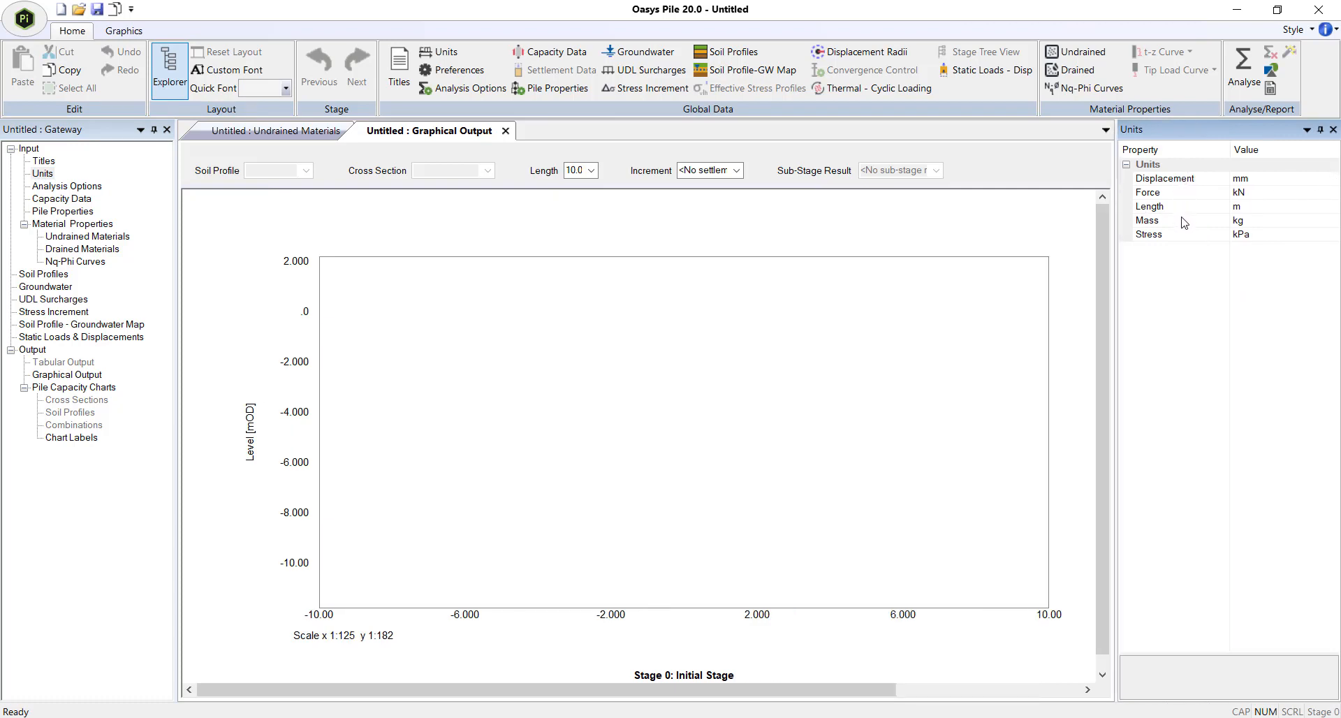
pyautogui.click(1292, 178)
pyautogui.click(1334, 179)
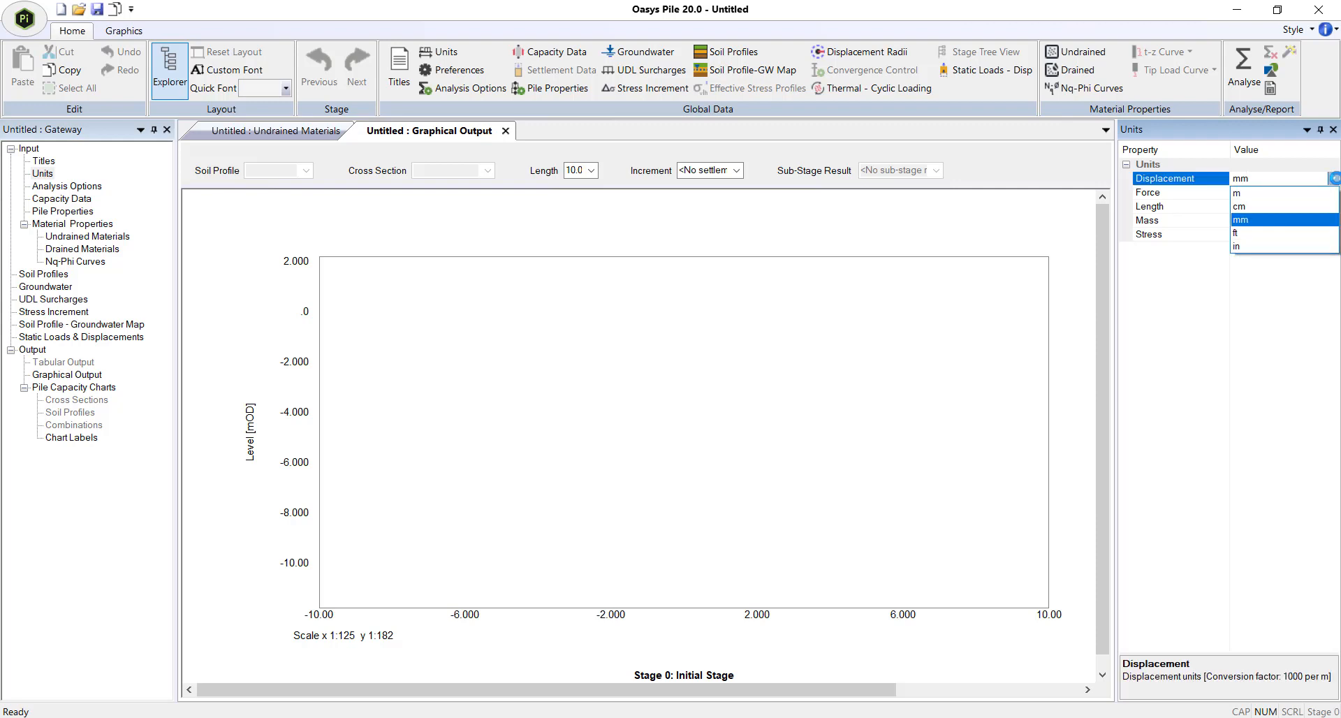
pyautogui.click(1334, 179)
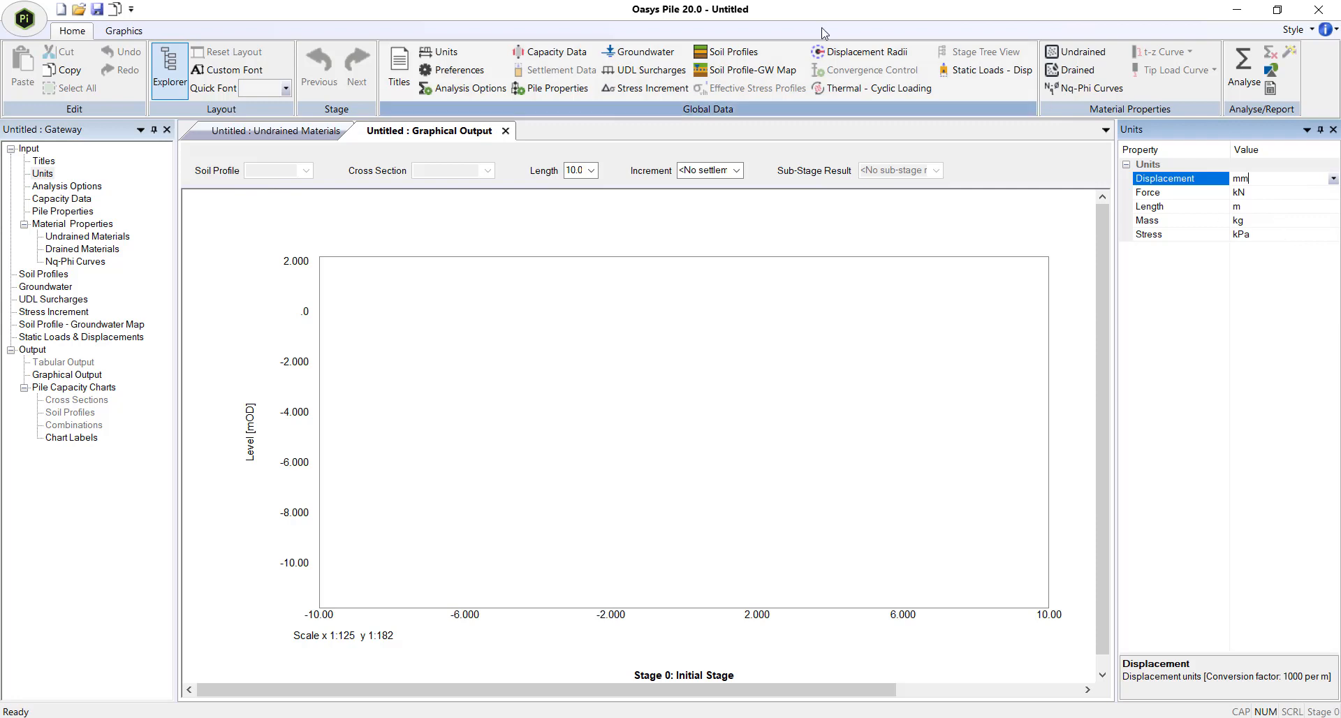
# Step: Enable Settlement Analysis in the Analysis Options
pyautogui.click(60, 190)
pyautogui.click(61, 193)
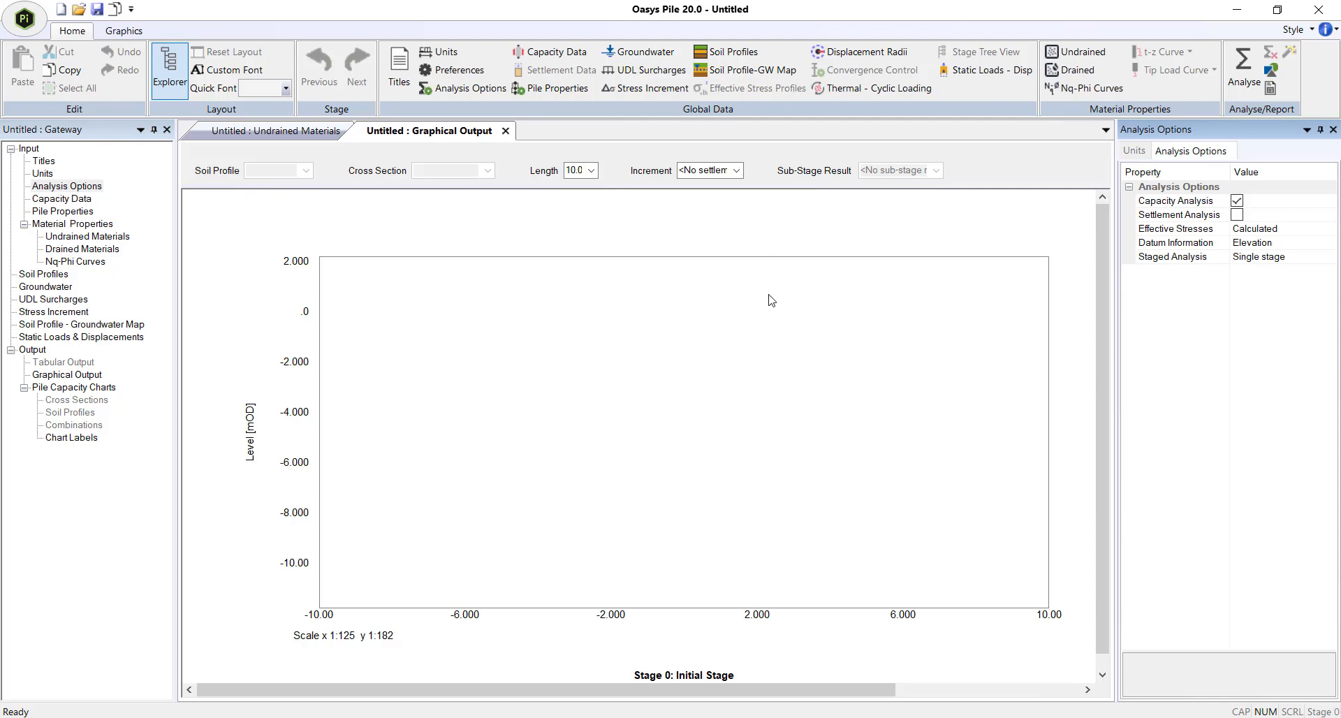
pyautogui.click(1237, 216)
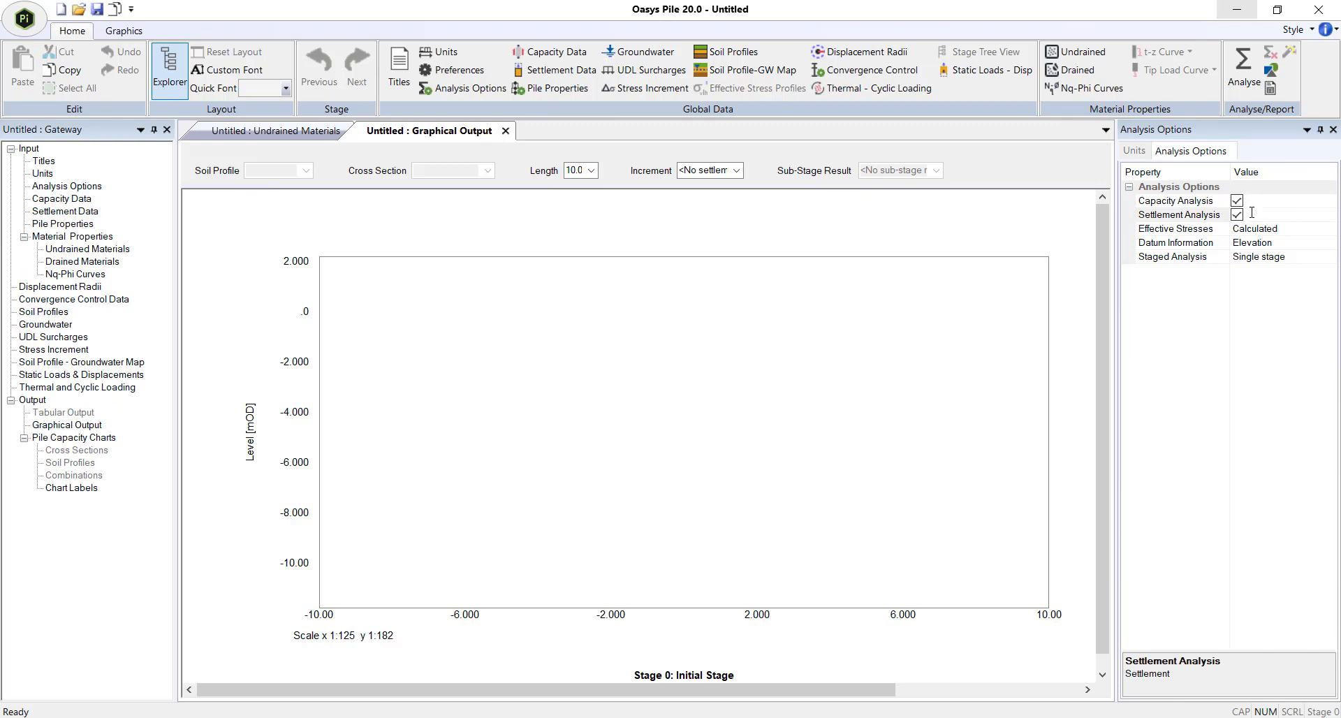
# Step: Review the available choices for Effective Stresses, Datum Information and Staged Analysis in the Analysis Options
pyautogui.click(1329, 235)
pyautogui.click(1329, 234)
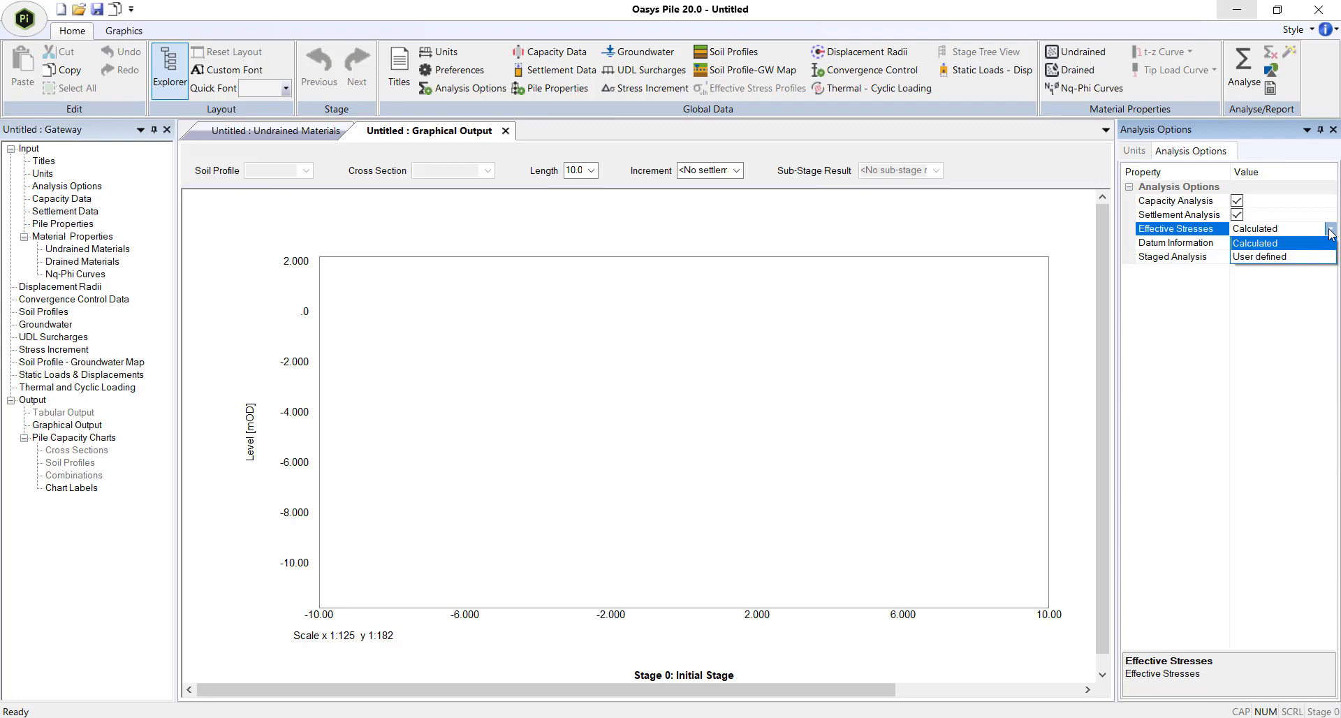
pyautogui.click(1314, 283)
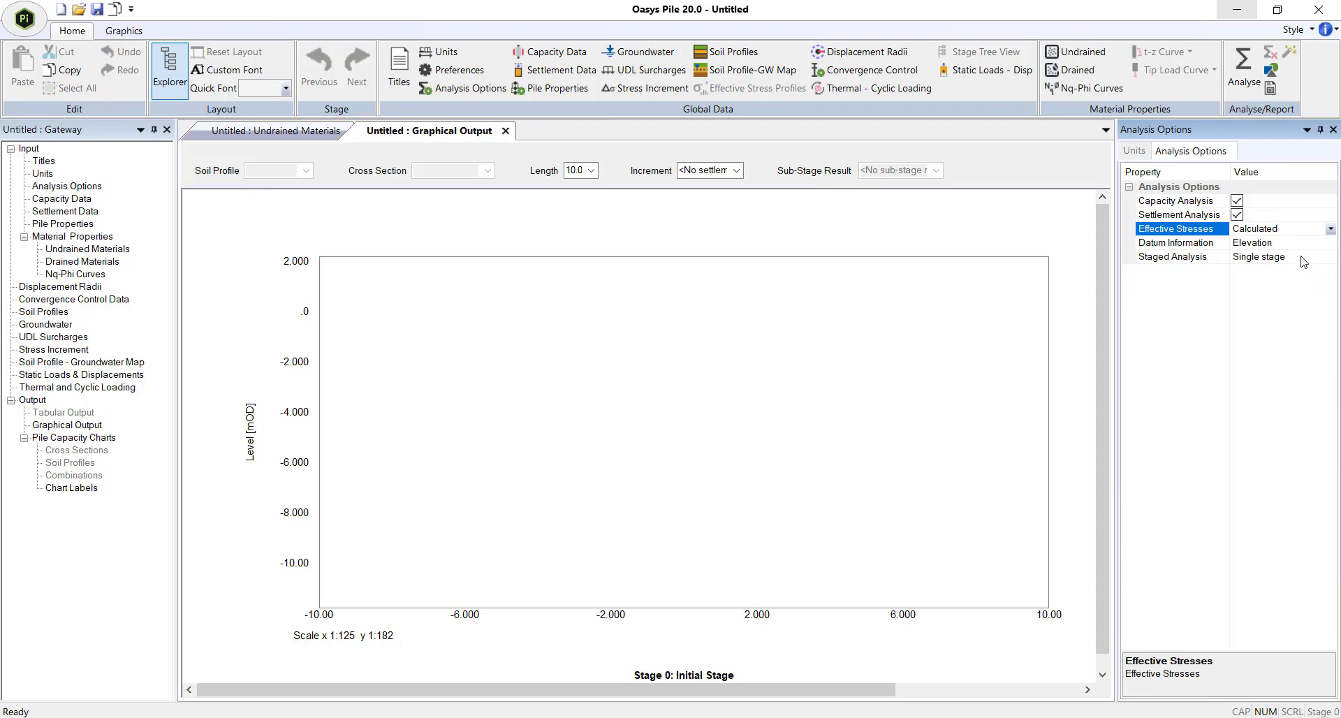
pyautogui.click(1318, 243)
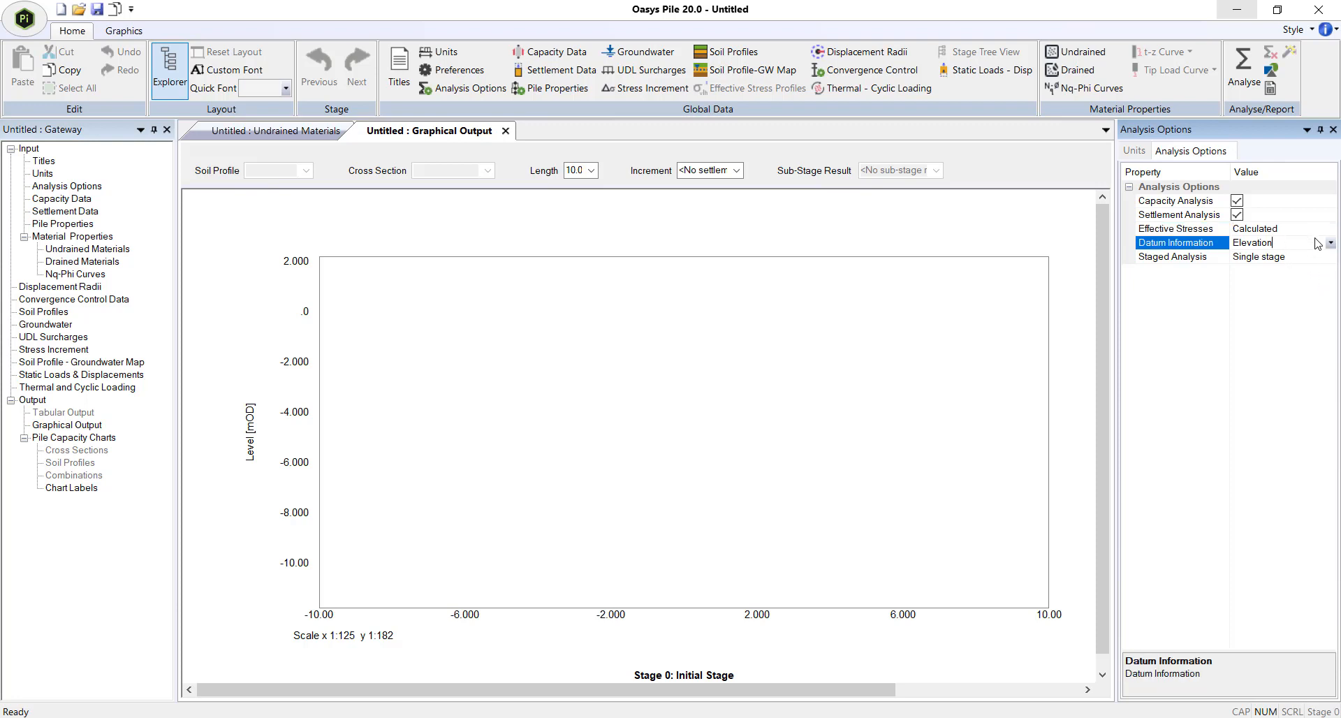
pyautogui.click(1335, 243)
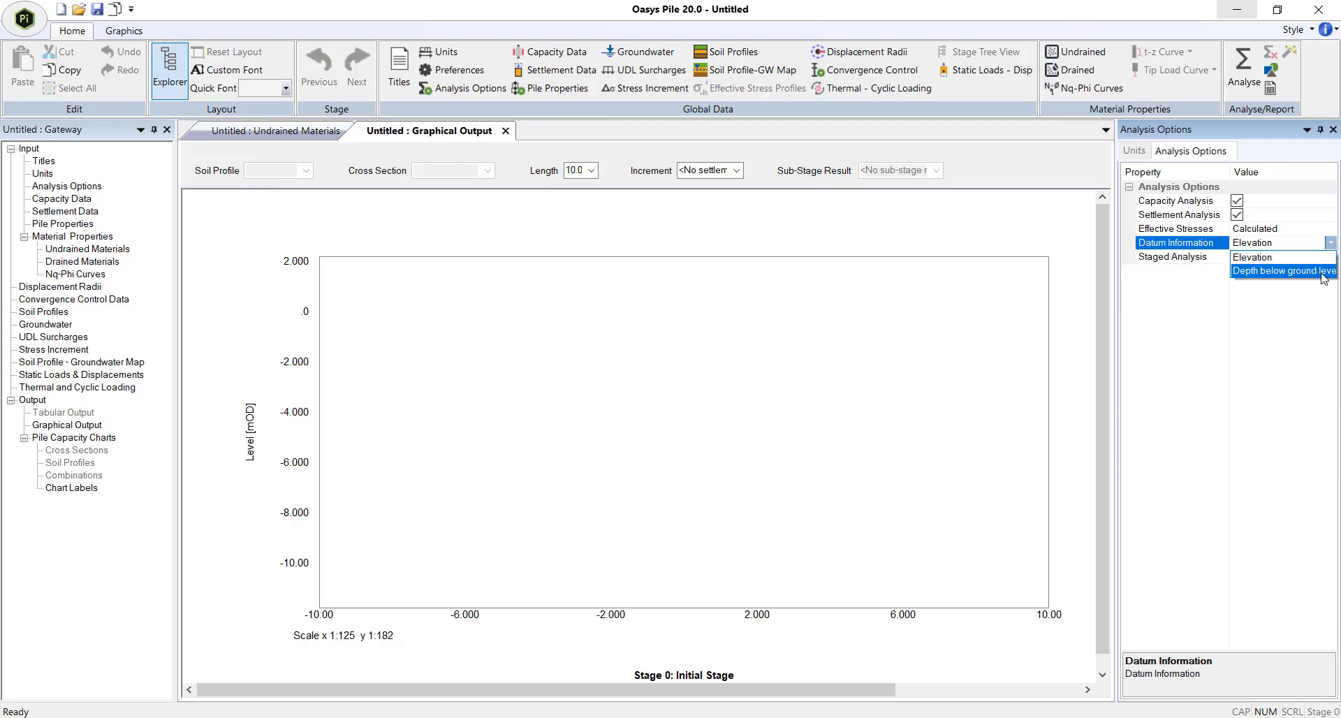
pyautogui.click(1187, 326)
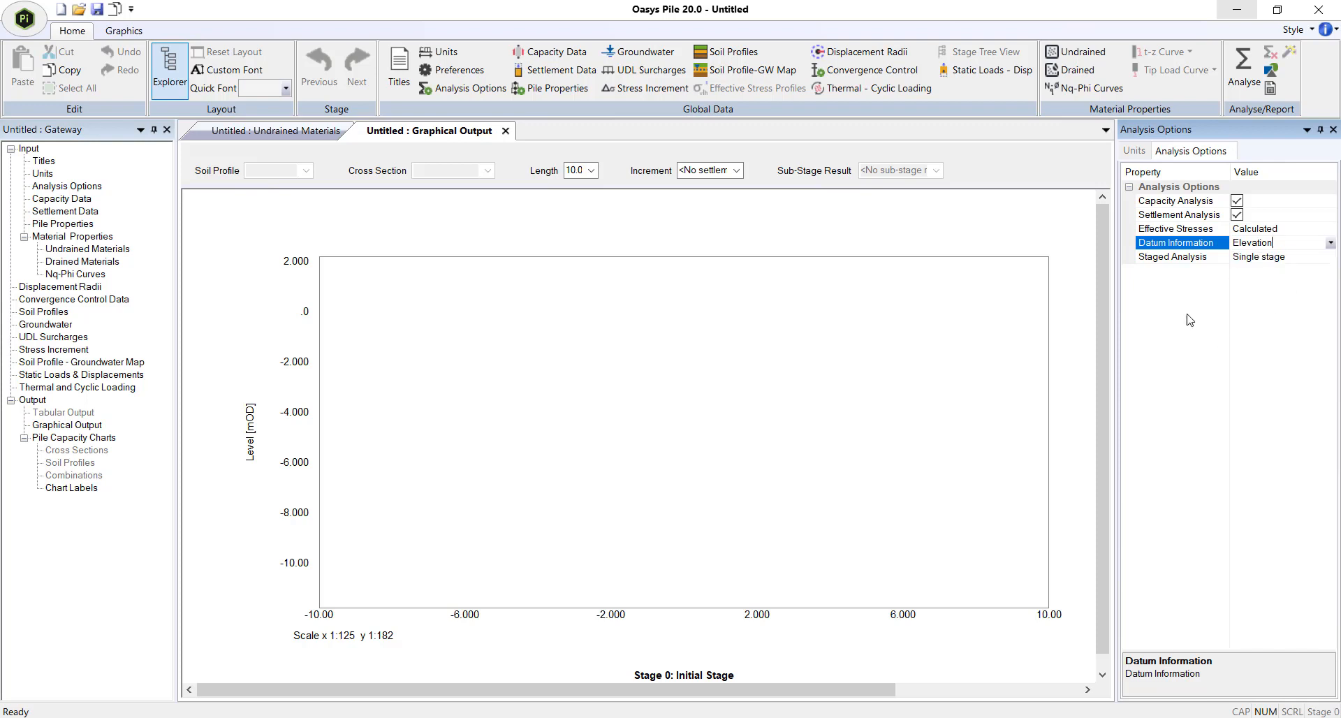
pyautogui.click(1209, 260)
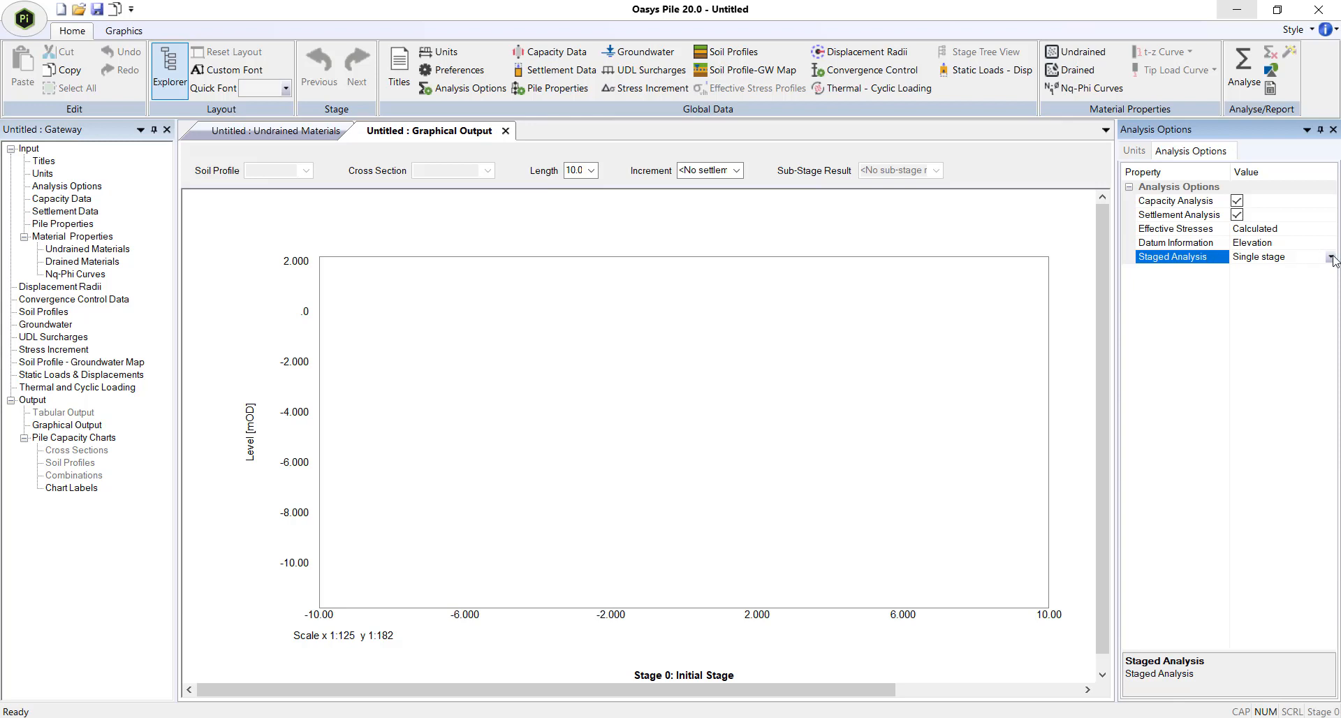
pyautogui.click(1331, 258)
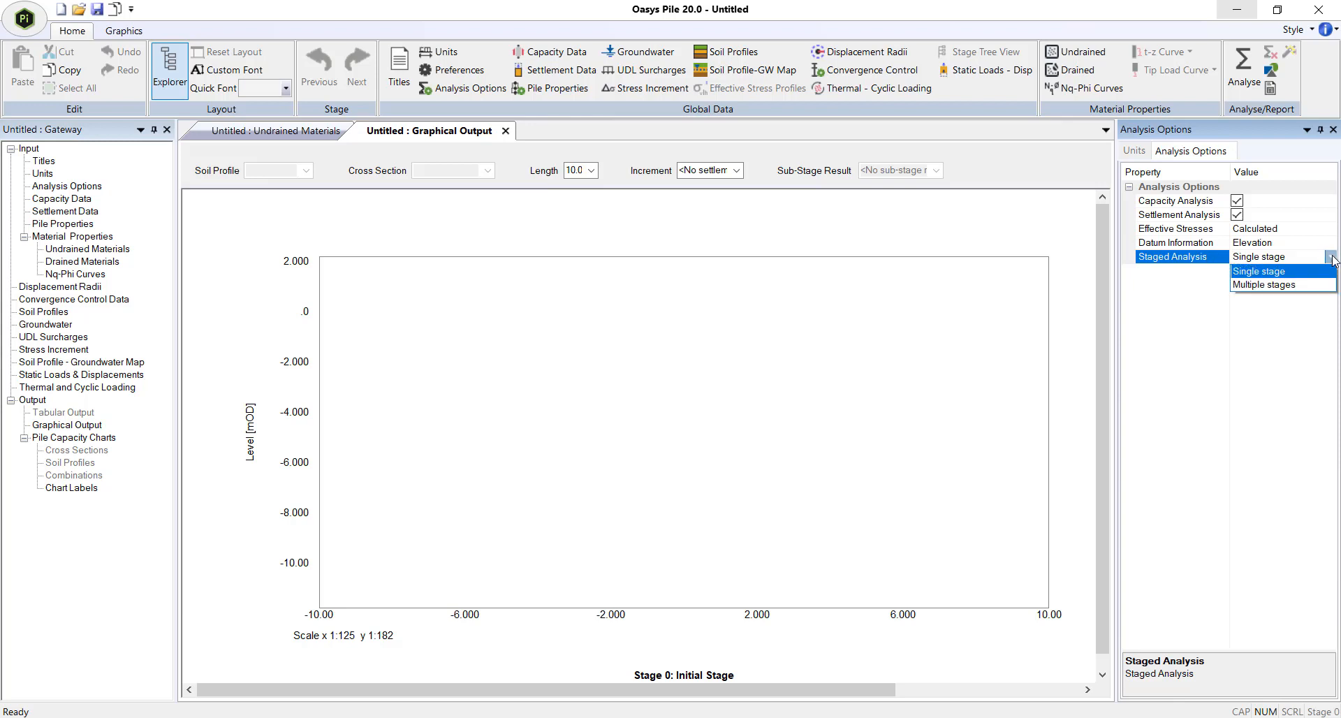
pyautogui.click(1205, 346)
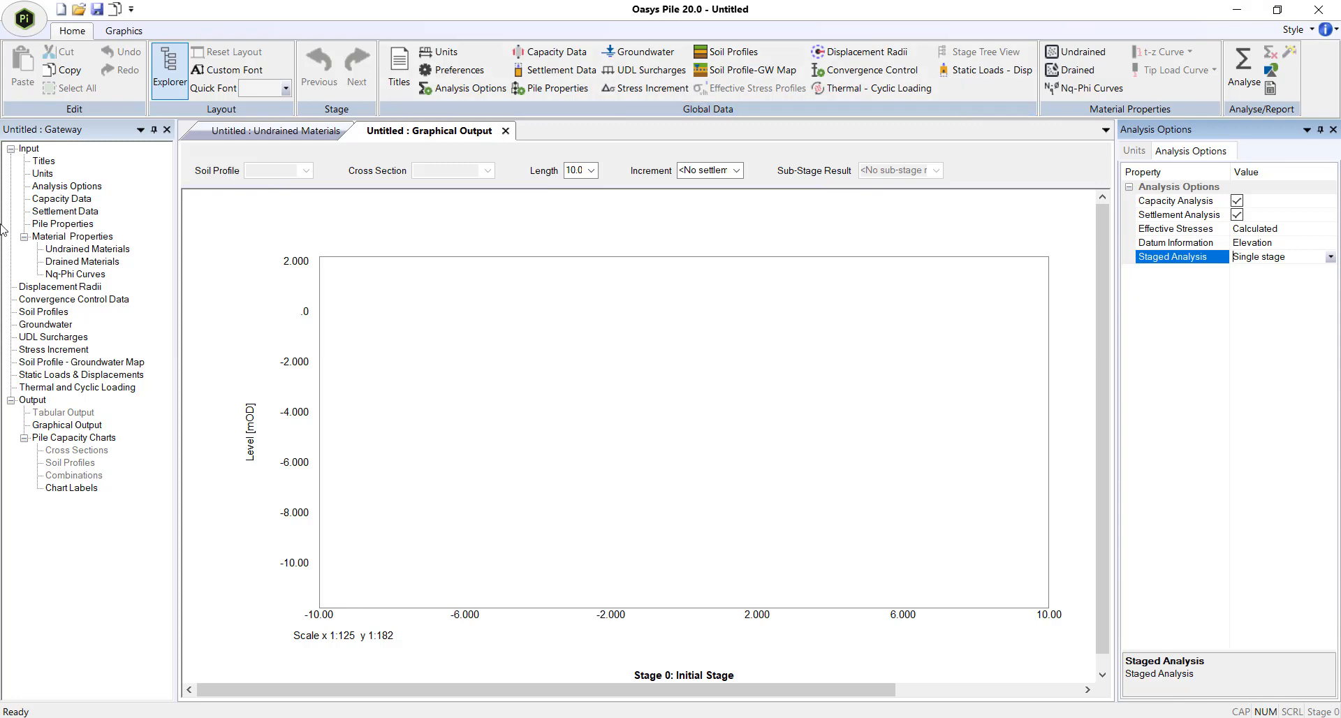
# Step: Review the capacity calculation methods and the country codes of the code-based method, then close the Capacity Calculations without applying changes
pyautogui.doubleClick(82, 203)
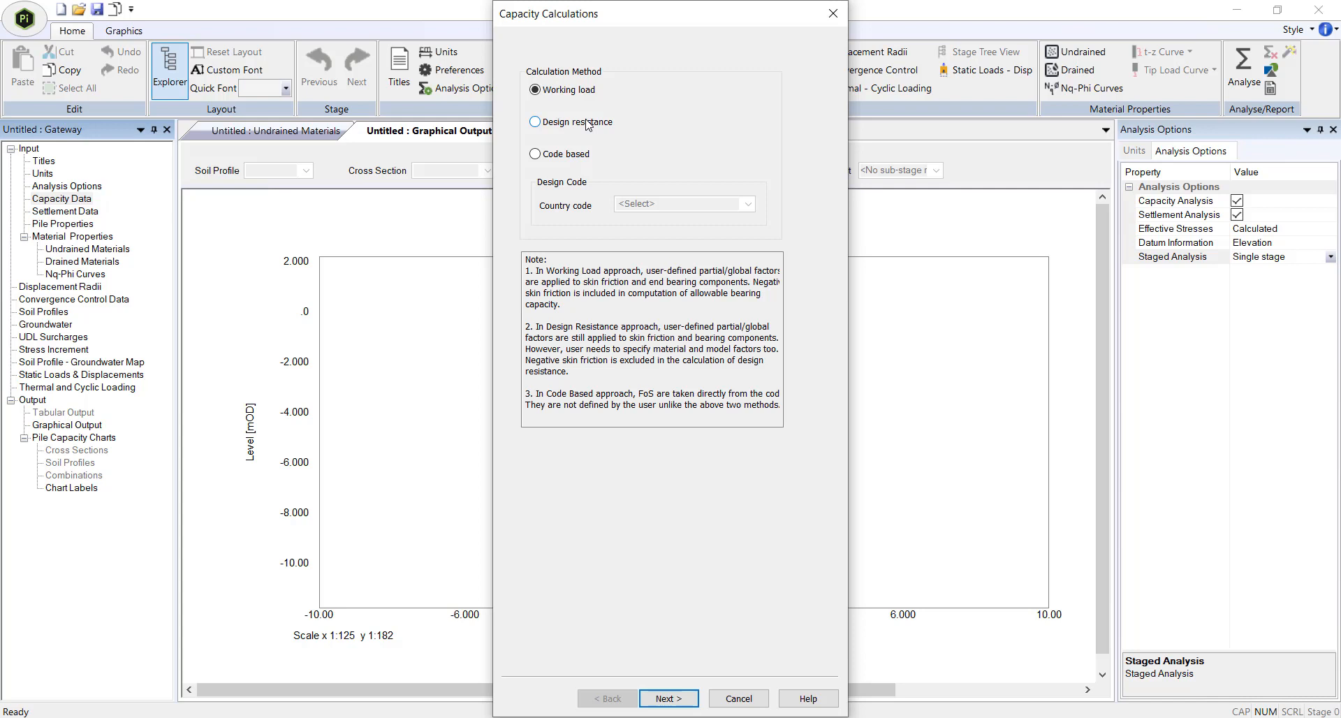
pyautogui.click(579, 160)
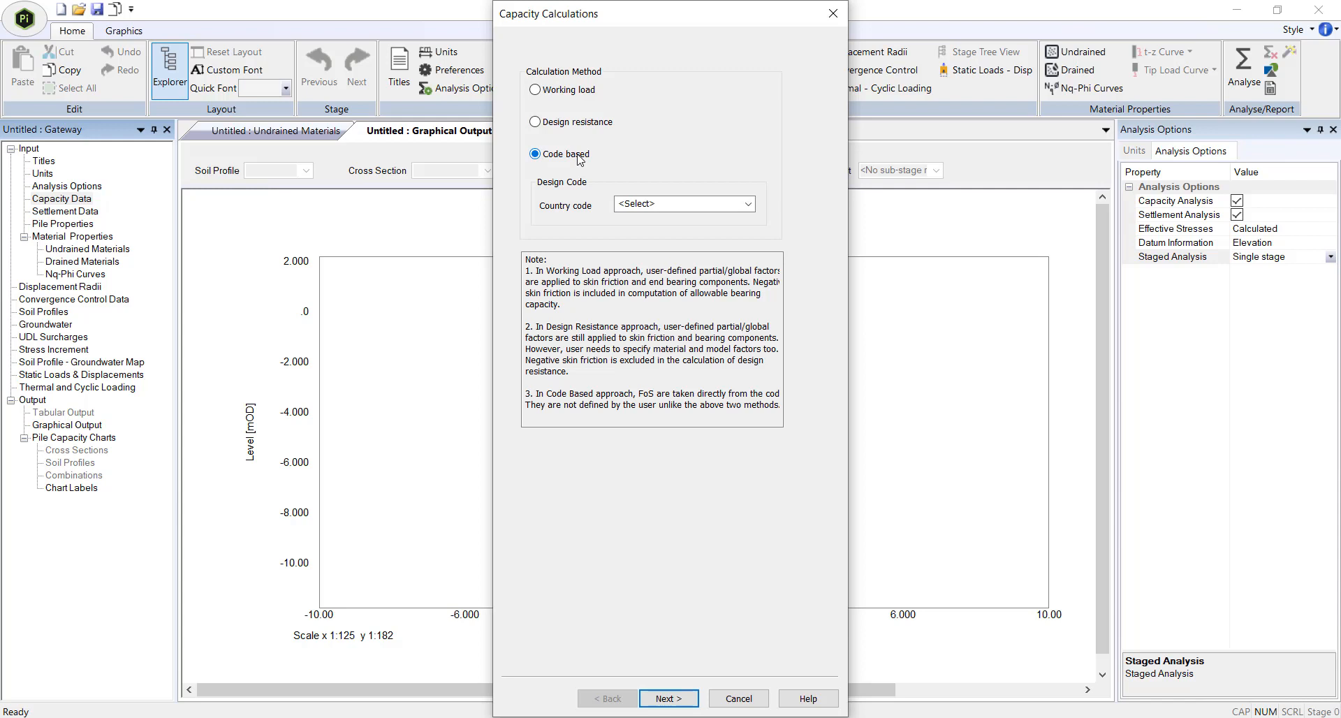
pyautogui.click(748, 204)
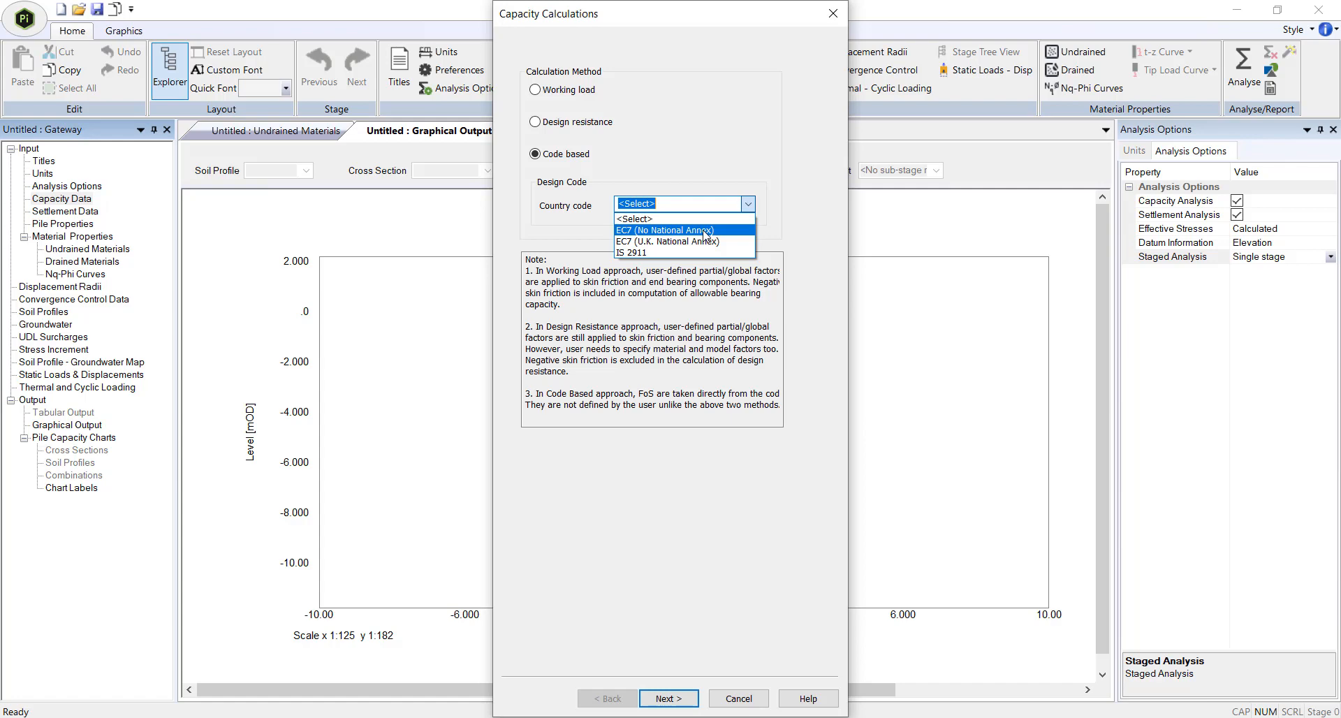
pyautogui.click(795, 195)
pyautogui.click(563, 93)
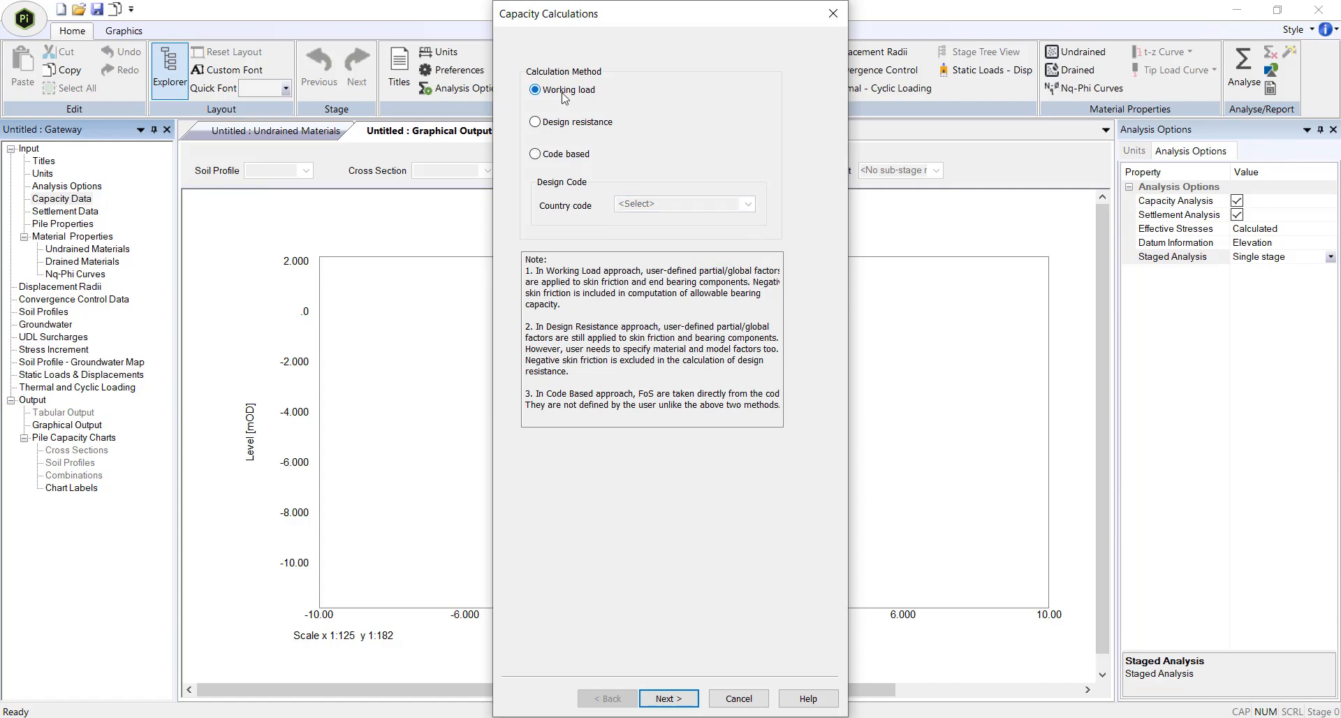
pyautogui.click(832, 13)
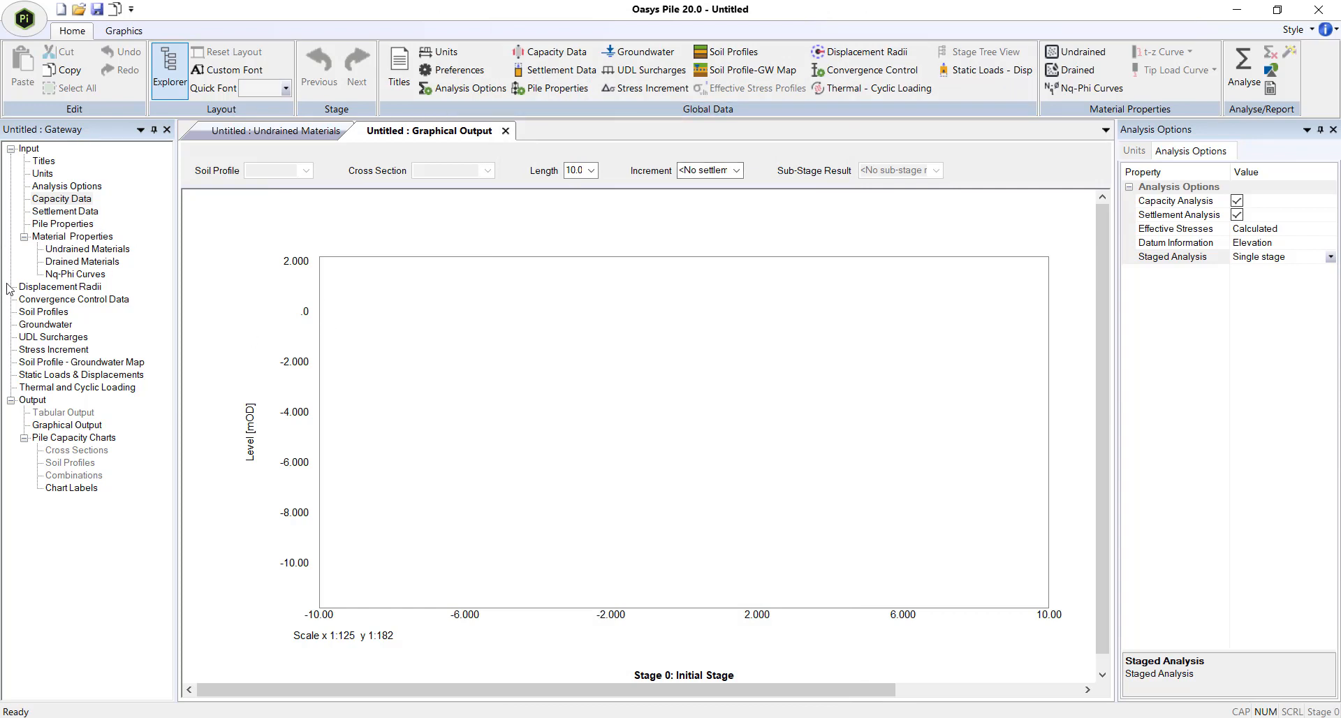
# Step: Open the Settlement Data and review the calculation methods, rigid boundary level and Poisson's ratio of soil for the Mindlin method
pyautogui.click(53, 216)
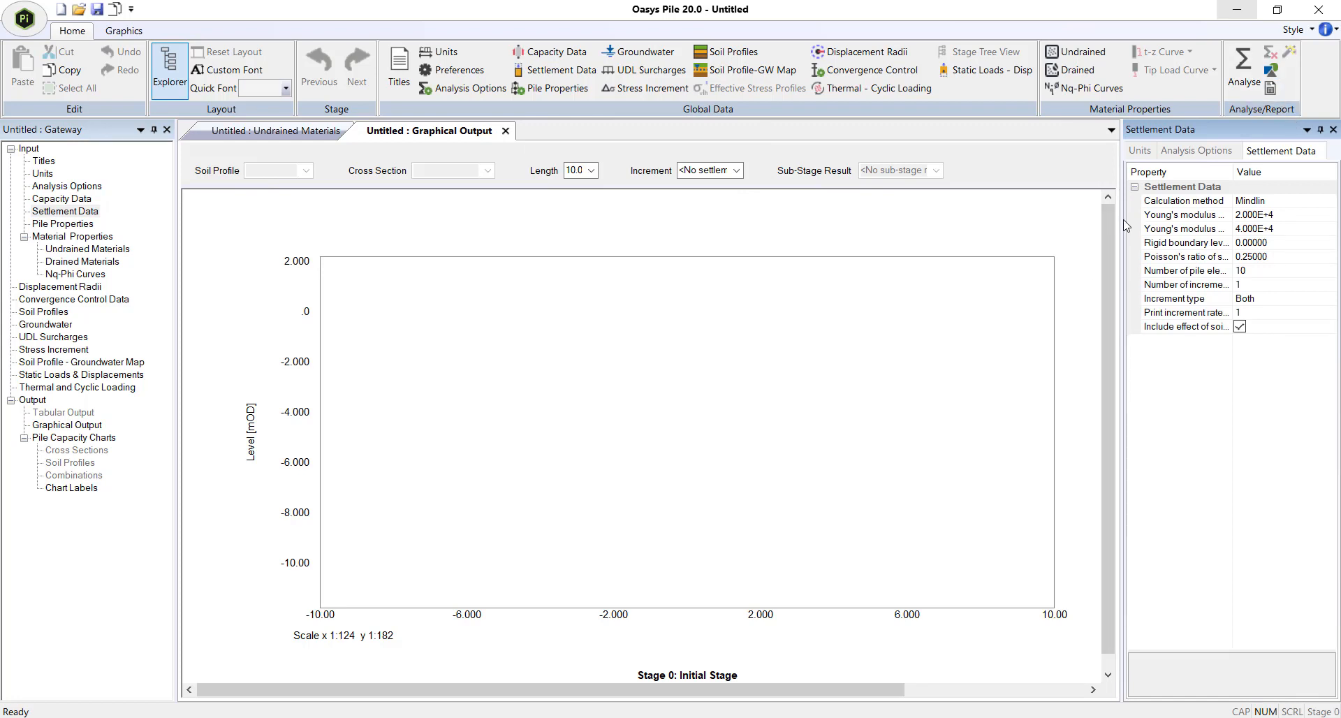
pyautogui.moveTo(1122, 205); pyautogui.dragTo(1025, 205)
pyautogui.click(1264, 202)
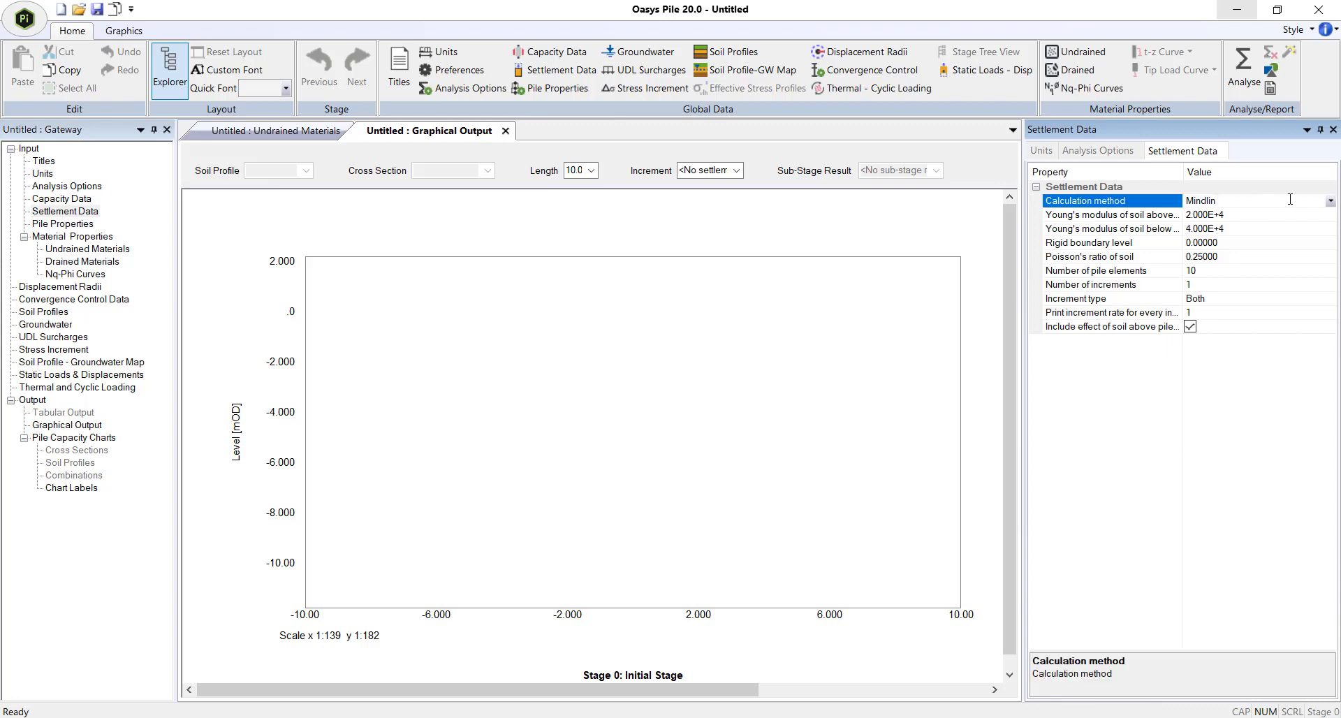
pyautogui.click(1329, 203)
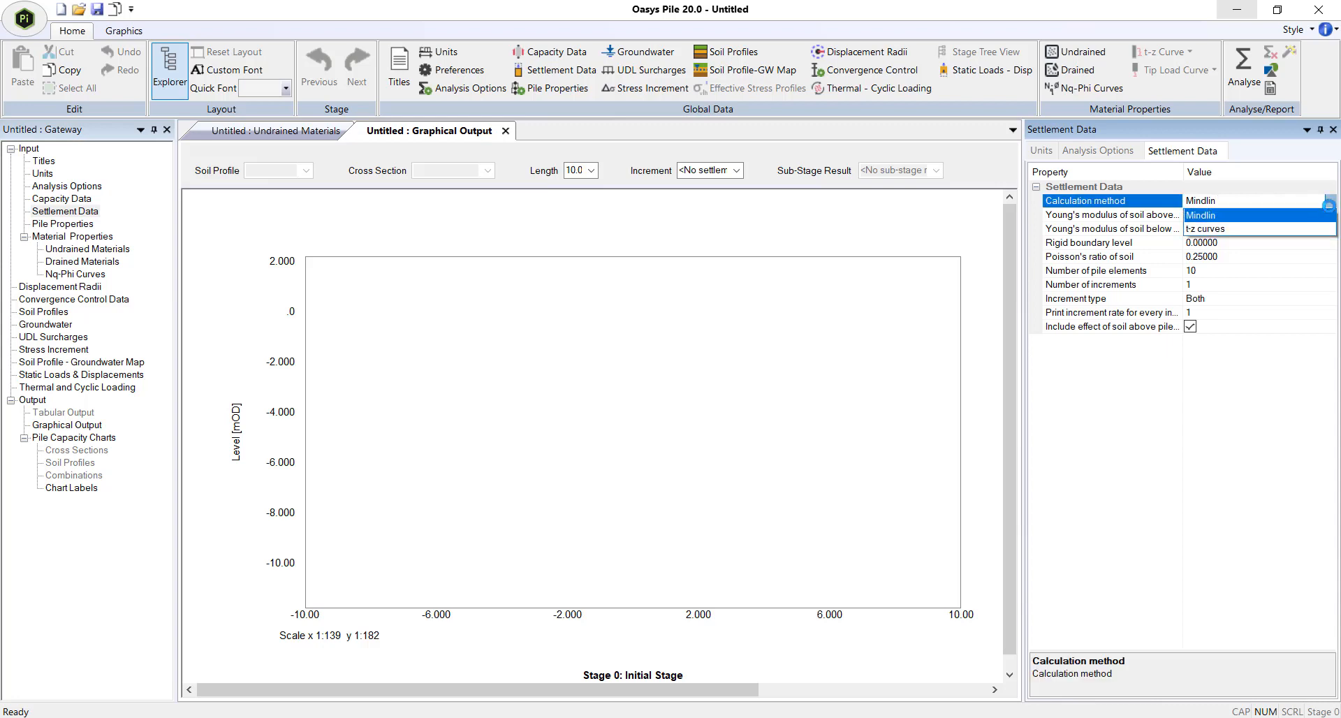
pyautogui.click(1251, 200)
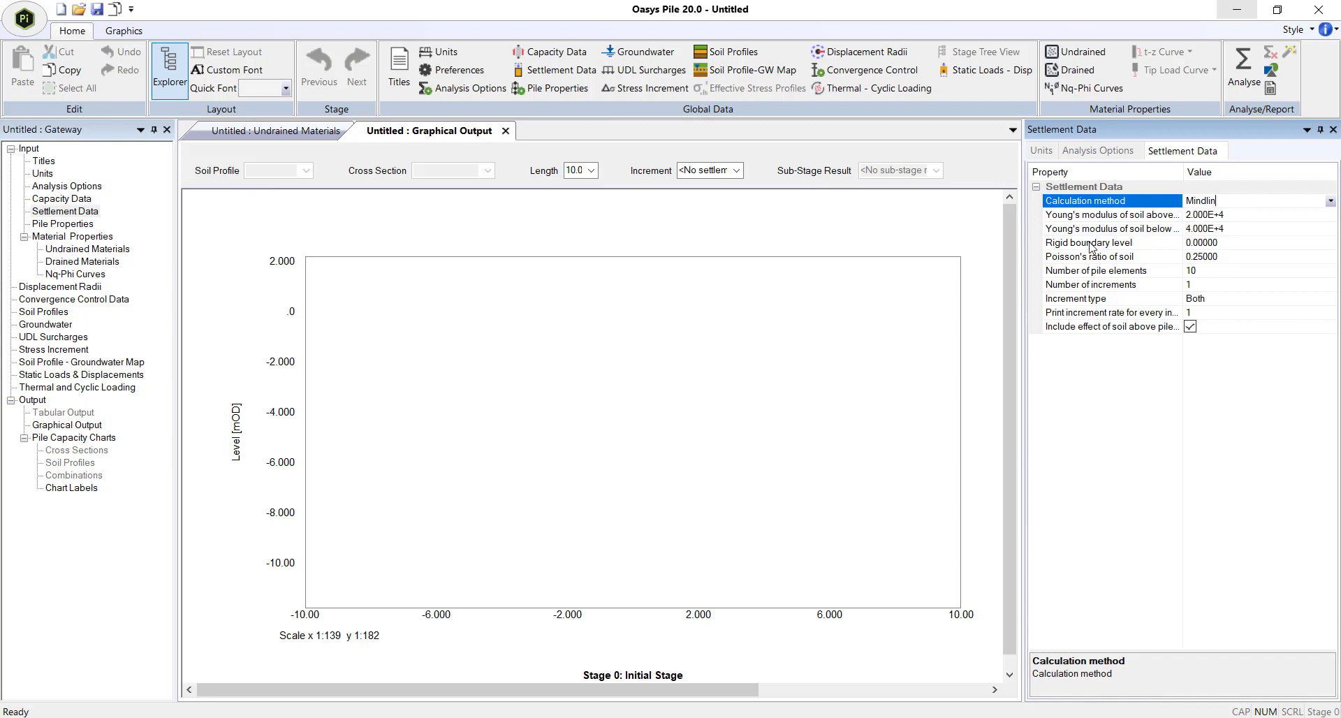
pyautogui.click(1221, 242)
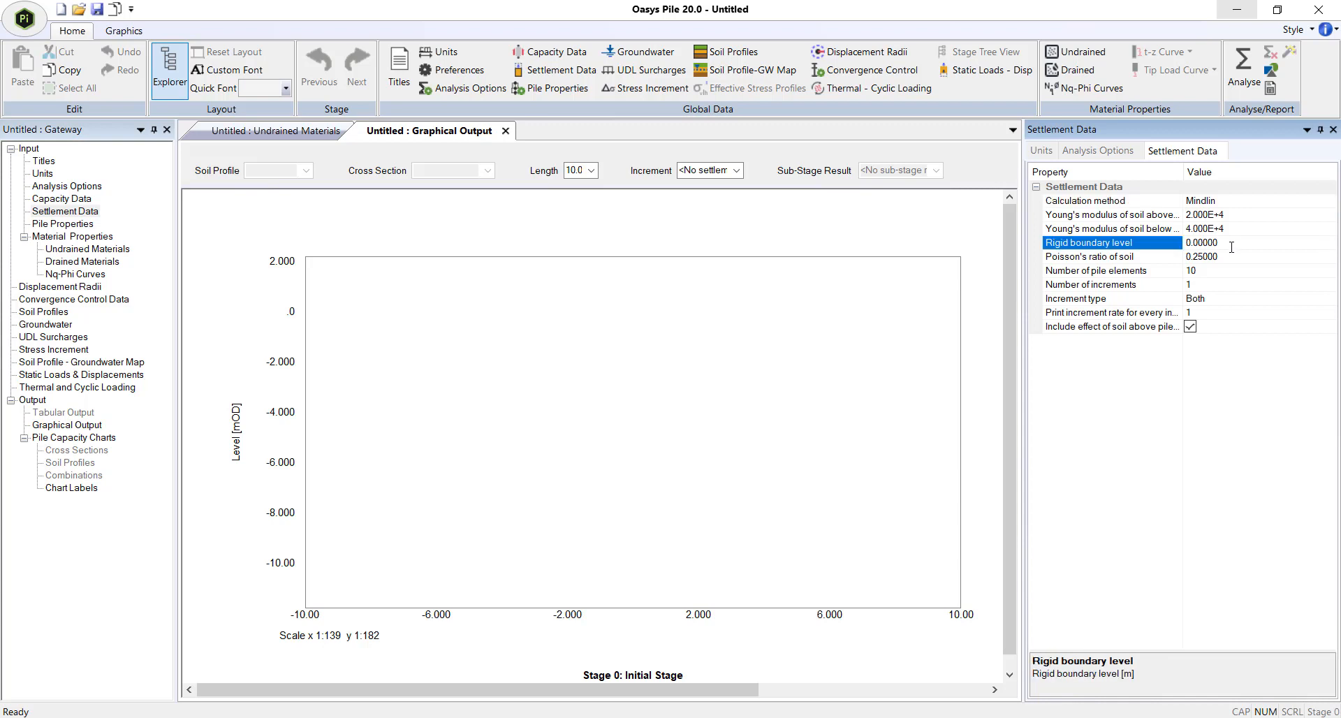
pyautogui.click(1233, 257)
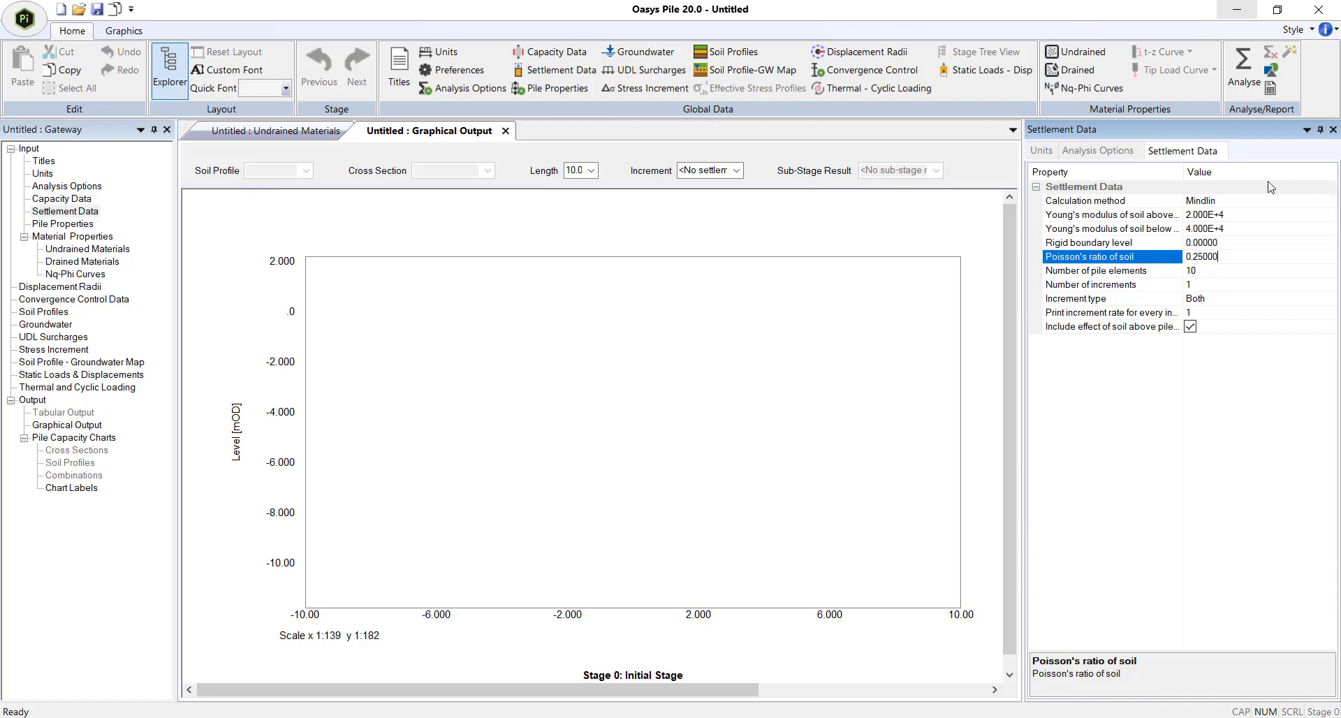
# Step: Set the settlement calculation method to t-z curves
pyautogui.click(1298, 201)
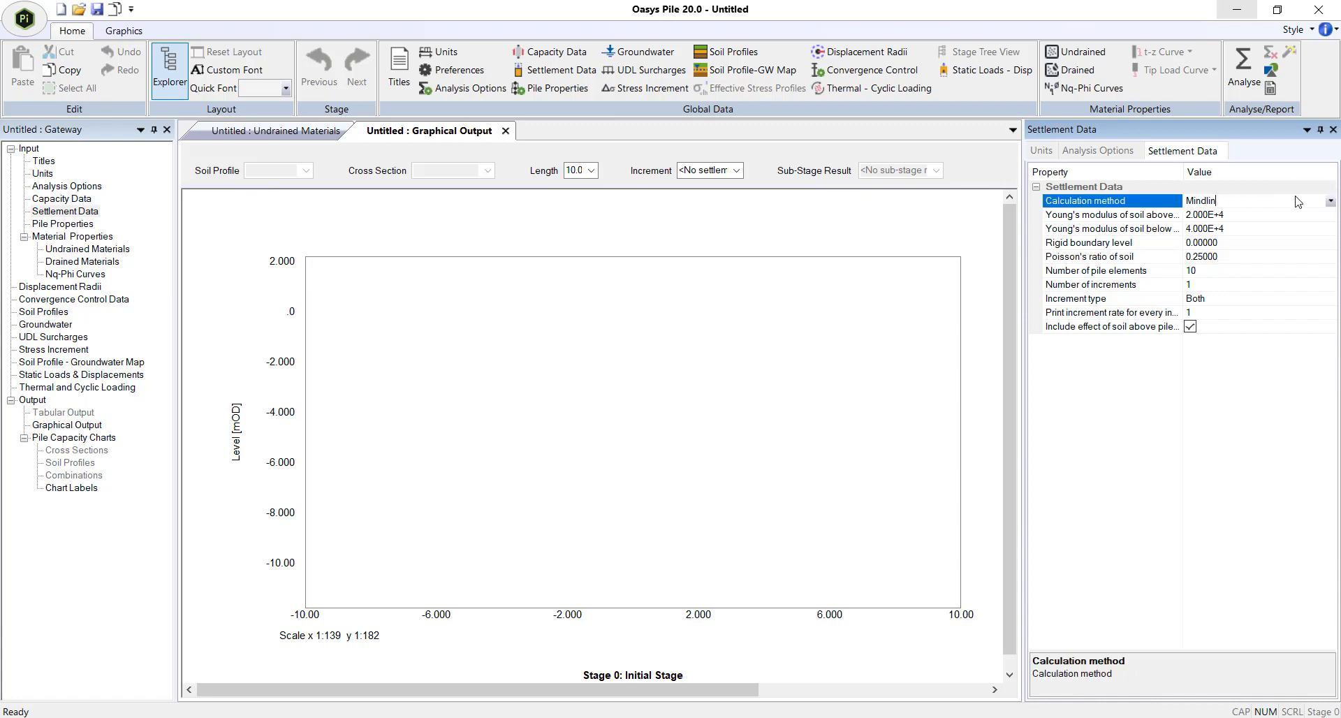
pyautogui.click(1331, 202)
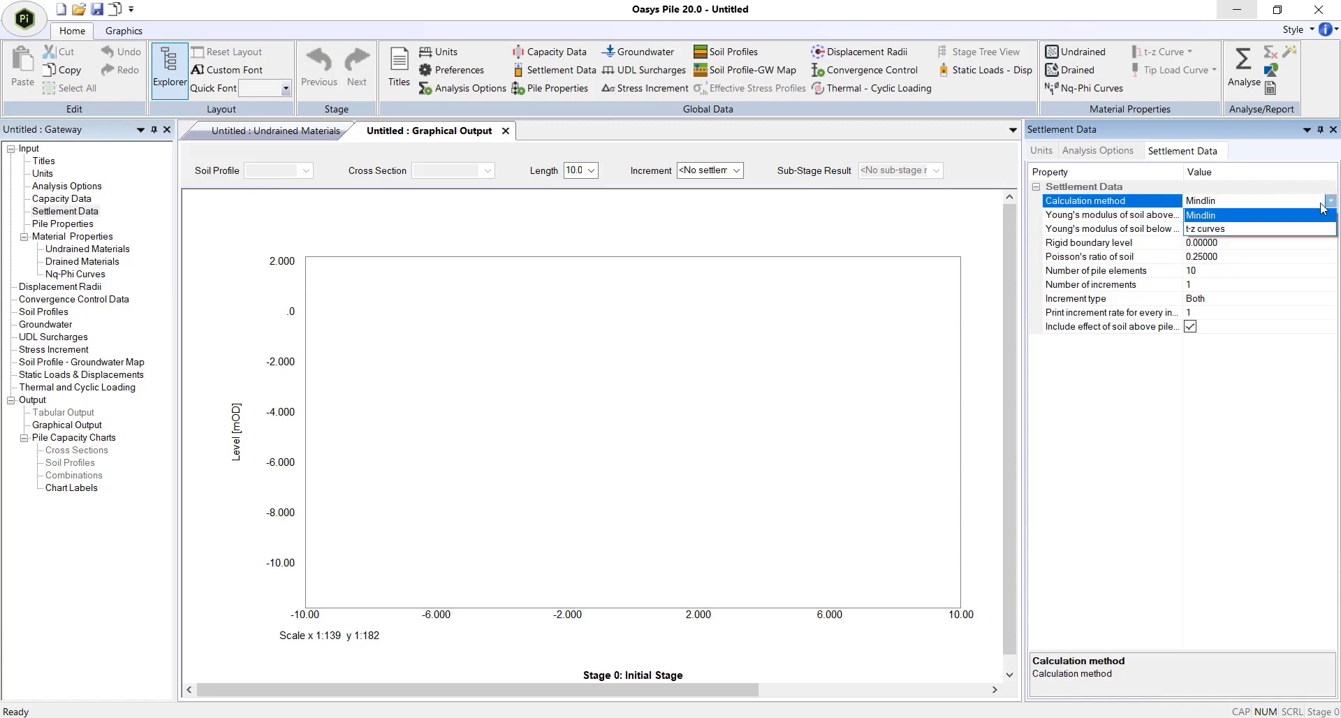
pyautogui.click(1237, 230)
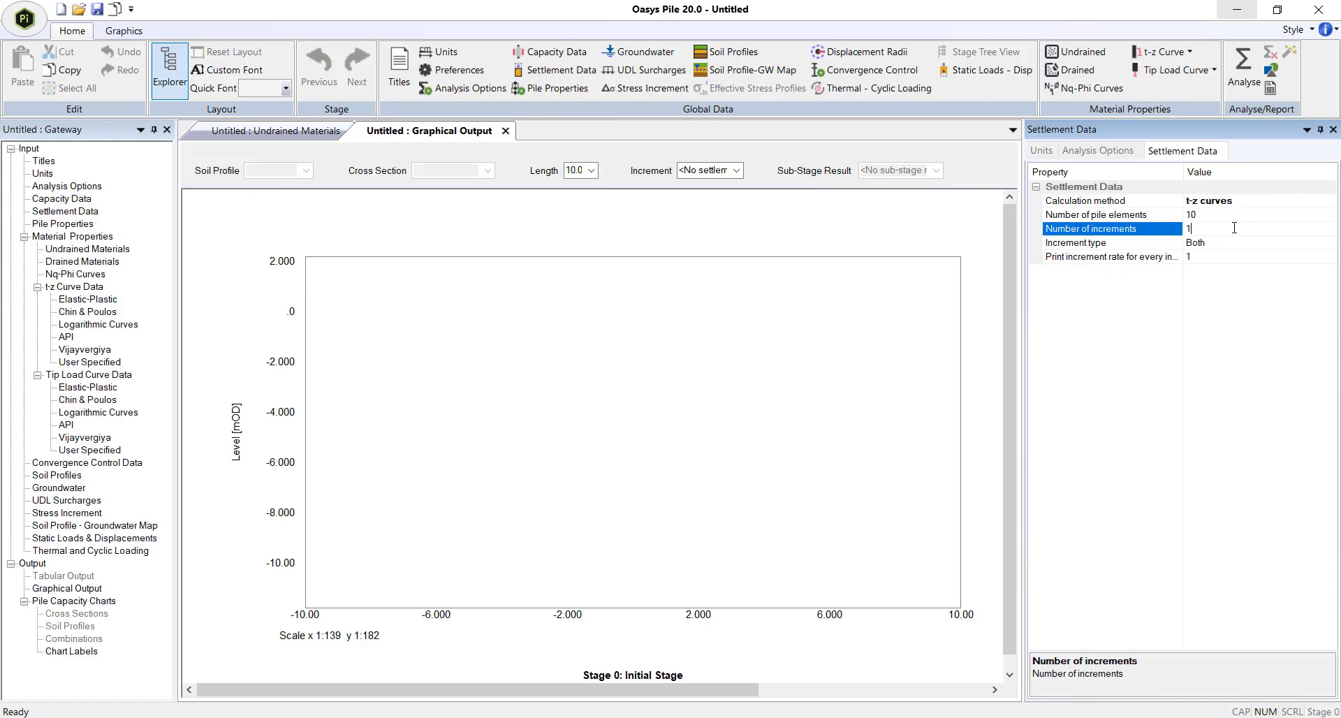
# Step: Review the t-z curve data tables for Elastic-Plastic, Chin & Poulos and Logarithmic Curves, and go to the User Specified curves
pyautogui.doubleClick(77, 300)
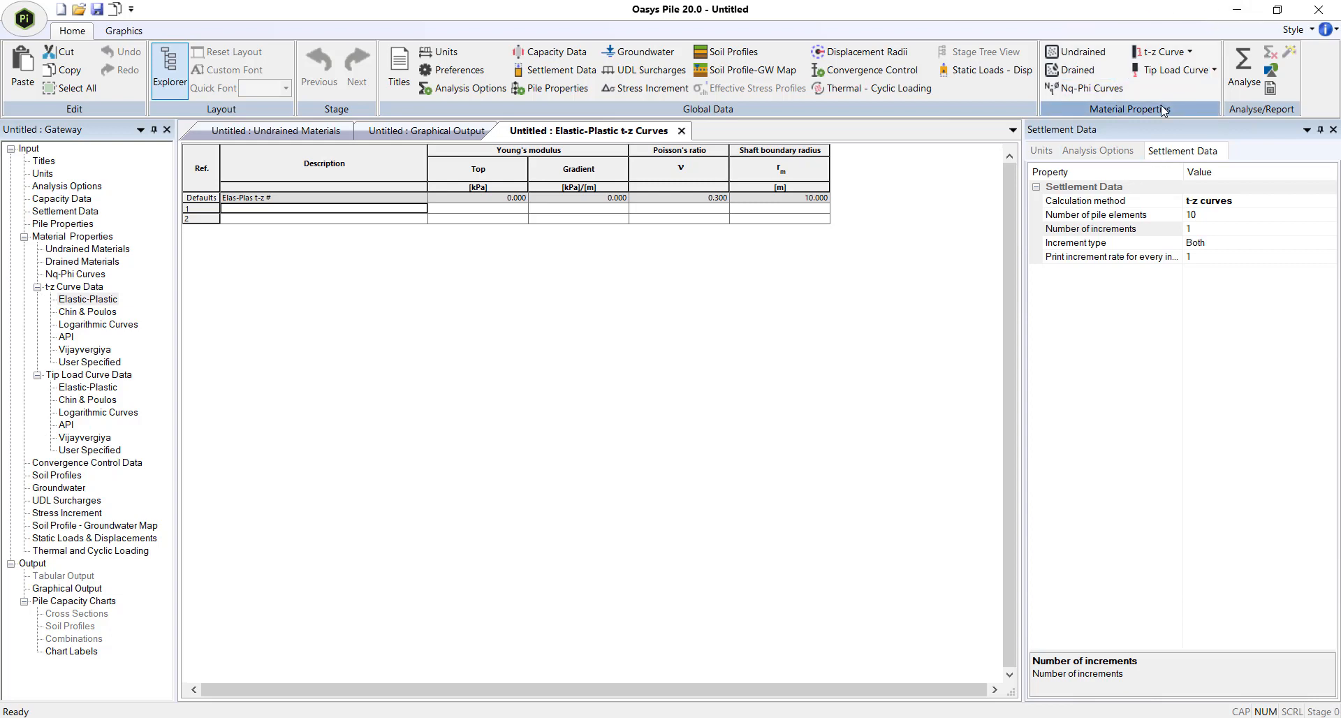
pyautogui.doubleClick(73, 313)
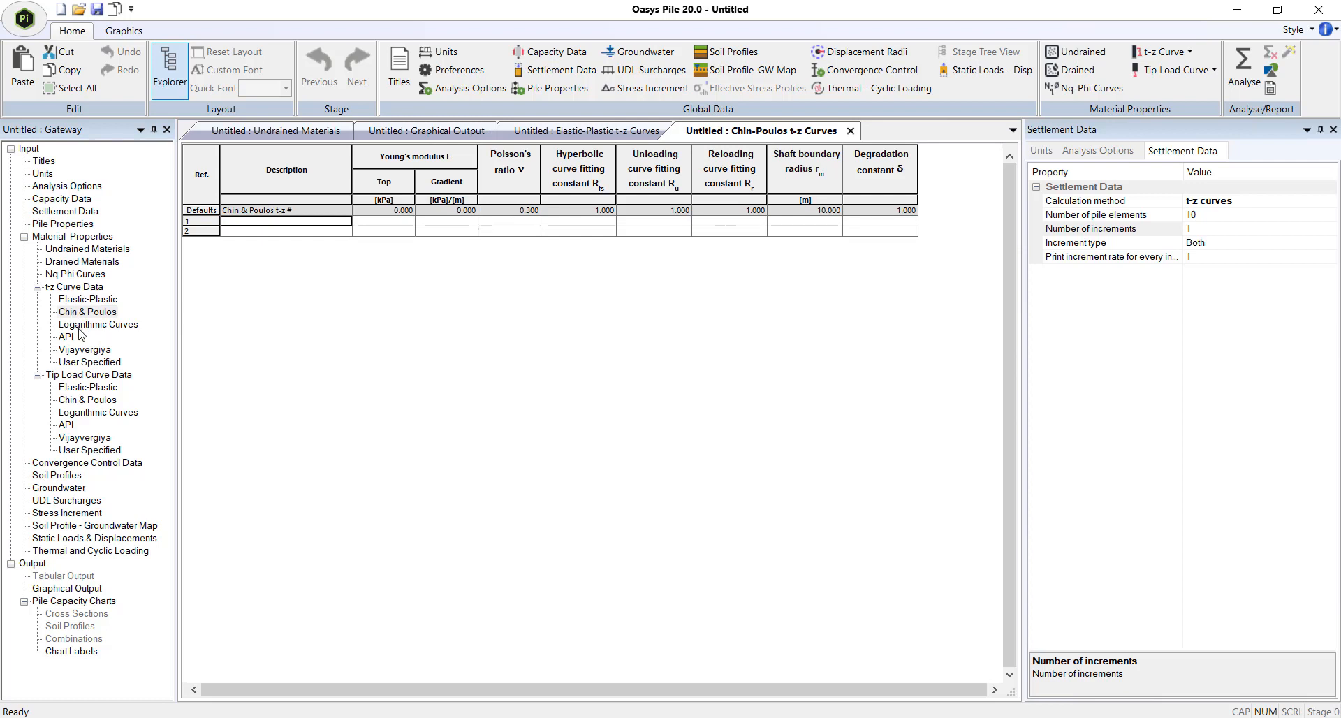
pyautogui.doubleClick(80, 325)
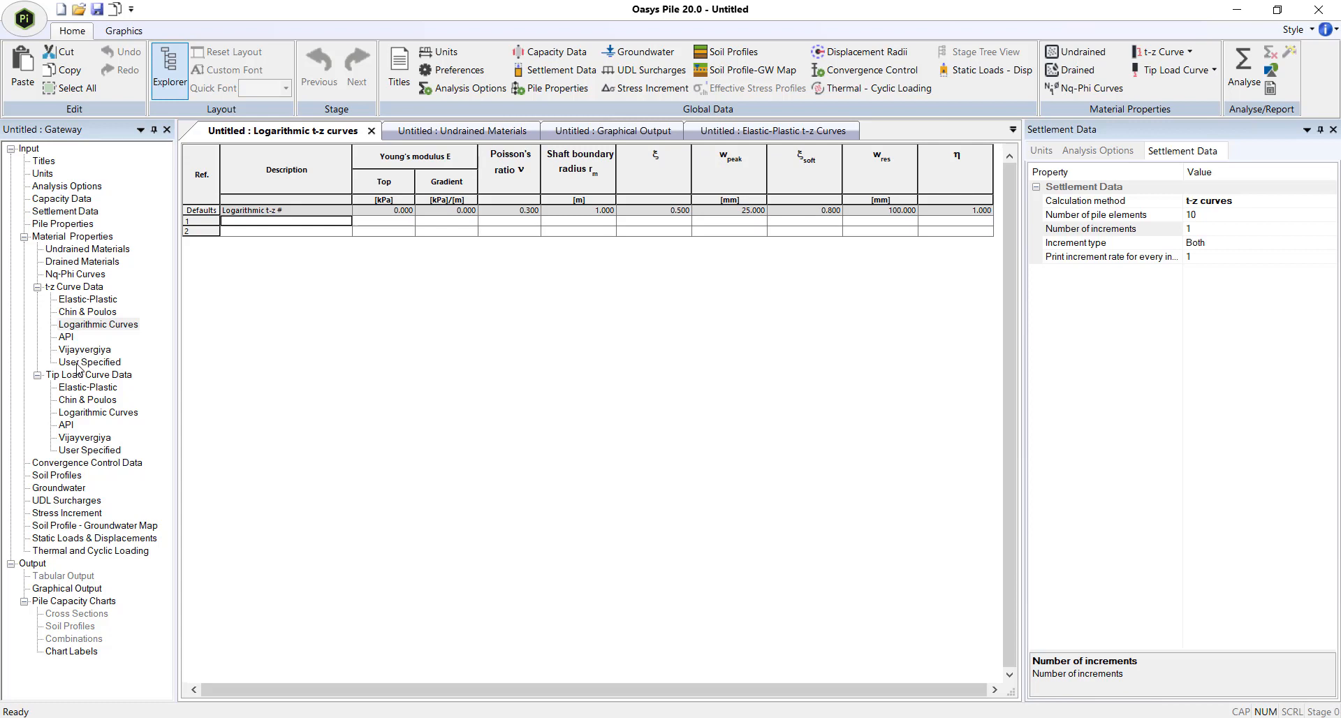
pyautogui.click(77, 365)
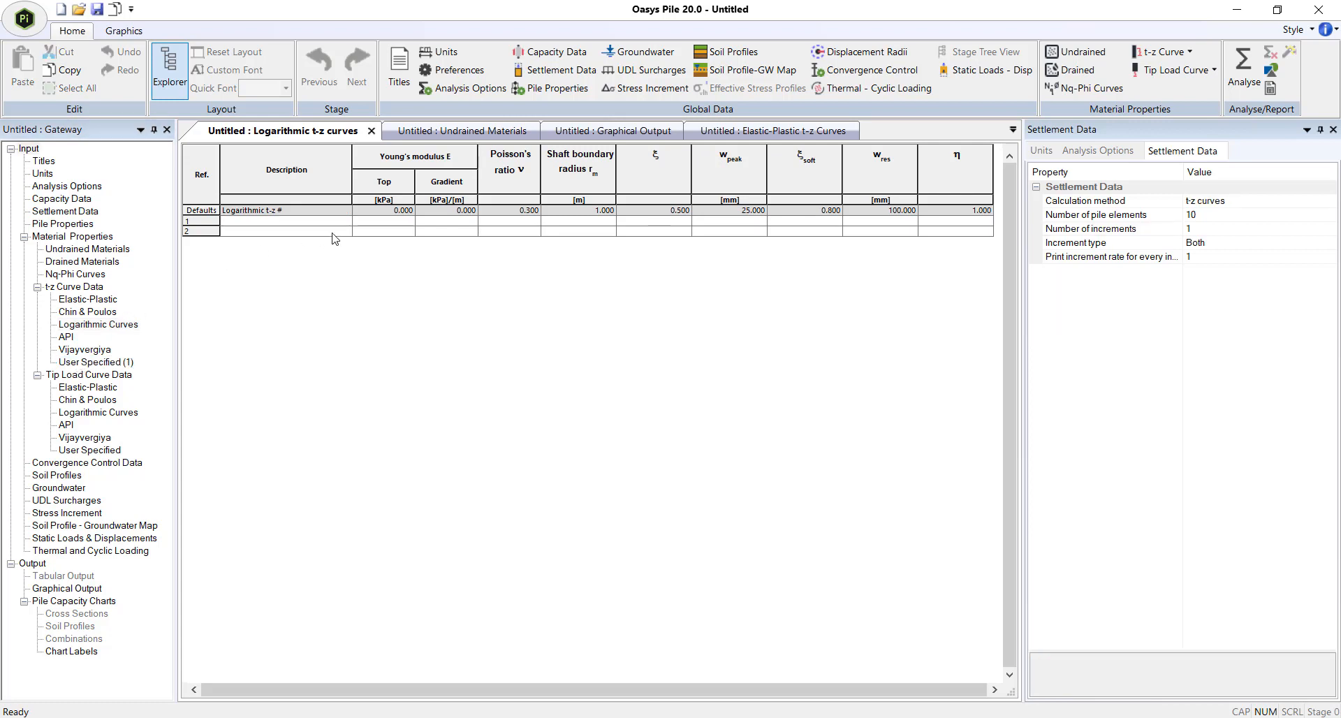